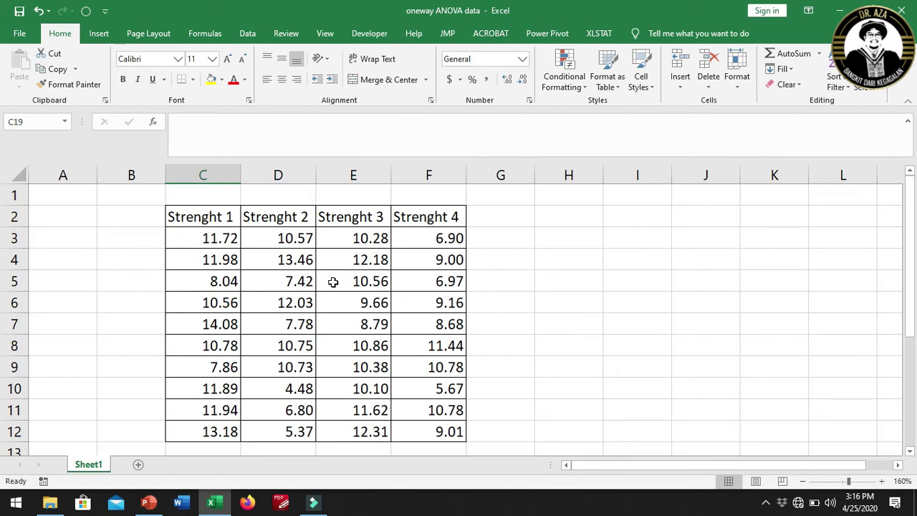
Open the Anova: Single Factor analysis tool for the strength data
scroll(315, 281, down, 1)
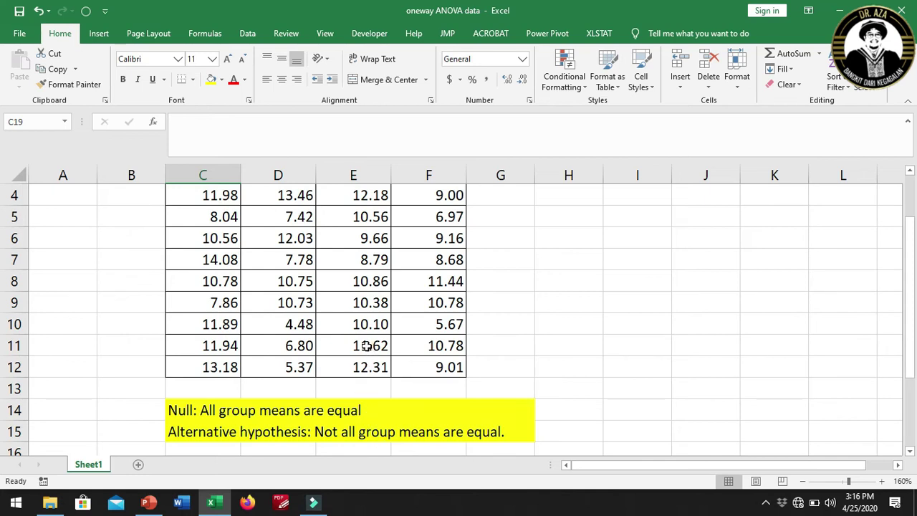
scroll(363, 339, up, 1)
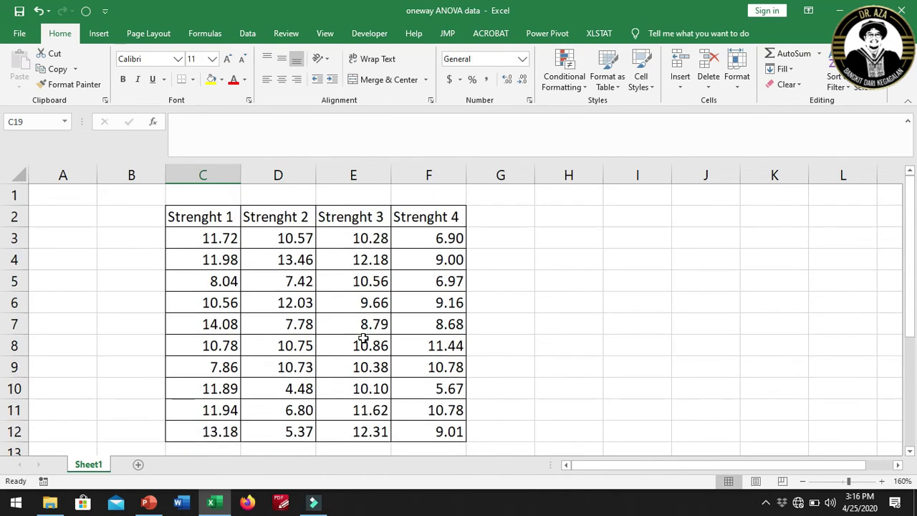
click(246, 37)
click(798, 57)
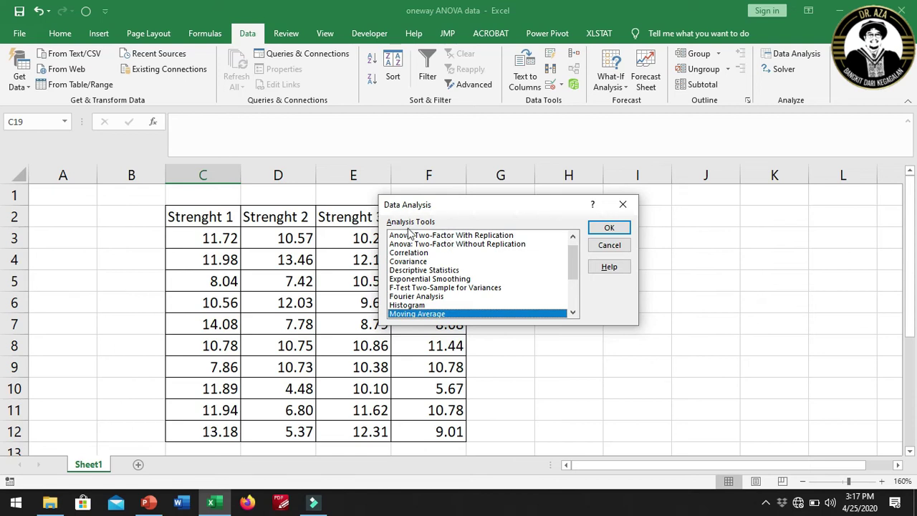
scroll(422, 270, up, 1)
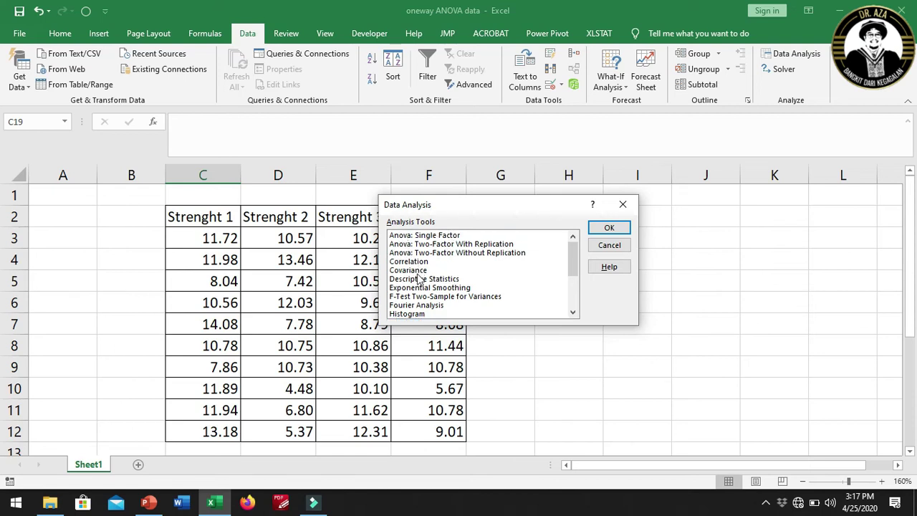
click(411, 236)
click(609, 229)
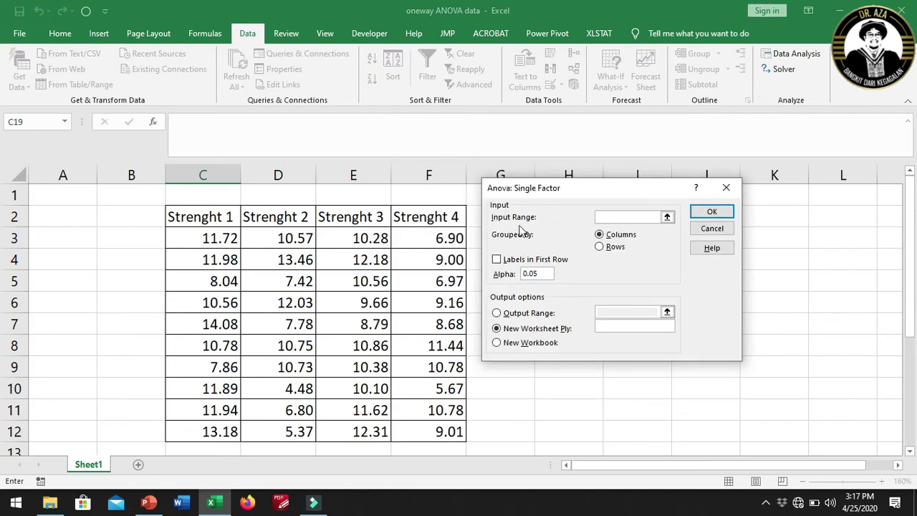
Set the ANOVA input range to $C$2:$F$12 and treat the first row as labels
click(631, 217)
click(198, 215)
drag(198, 215, 430, 432)
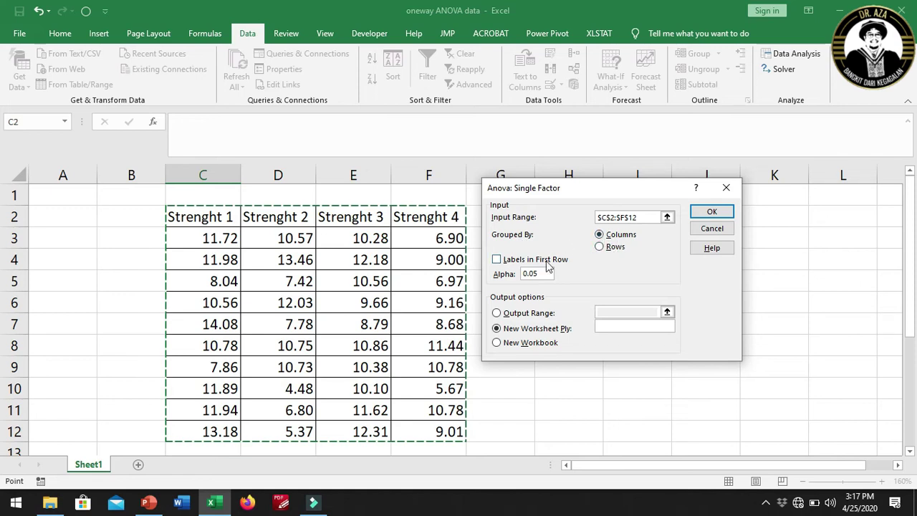
click(497, 259)
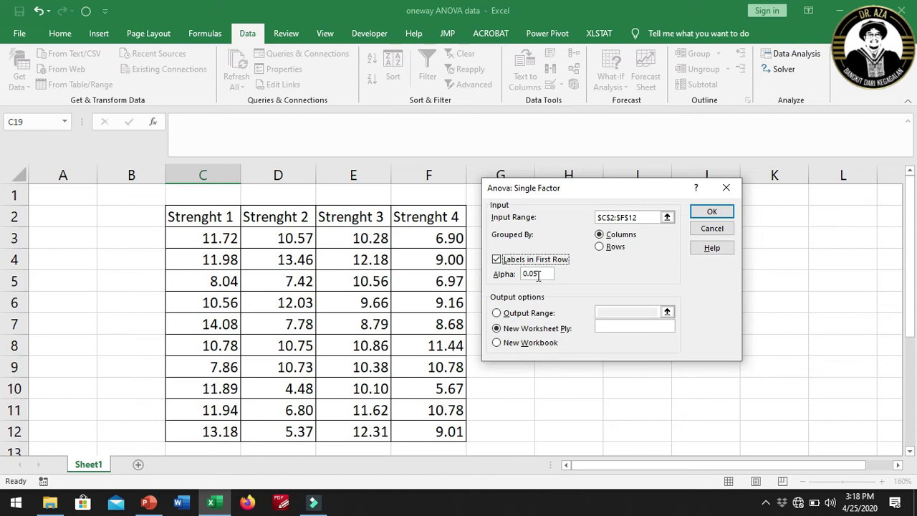
Direct the ANOVA output to cell $K$2 on the same sheet and run the analysis
click(496, 313)
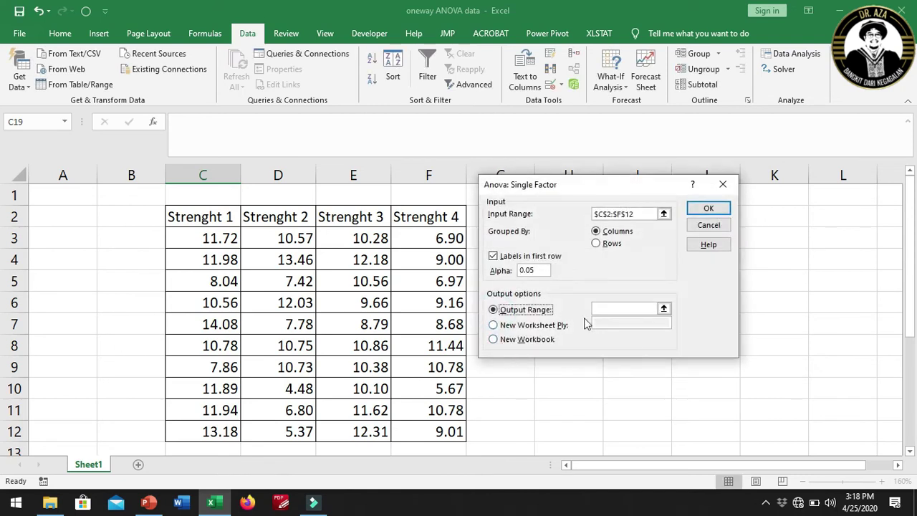
click(603, 309)
click(599, 309)
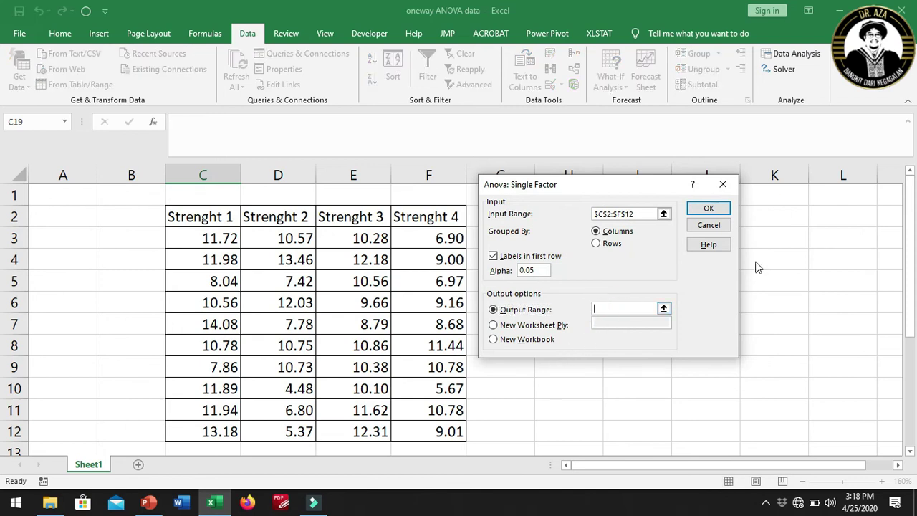
click(777, 219)
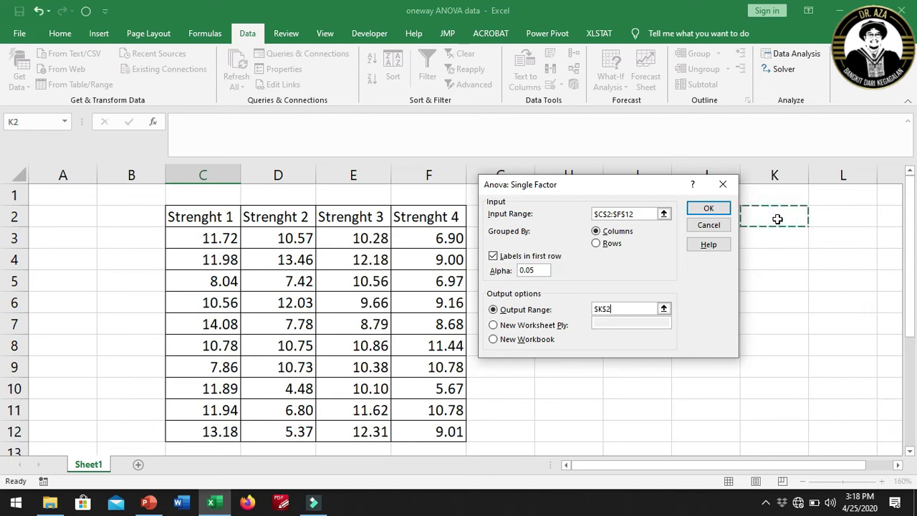
click(709, 208)
Autofit column K so the group and source-of-variation labels fit, and deselect the results
scroll(459, 164, down, 1)
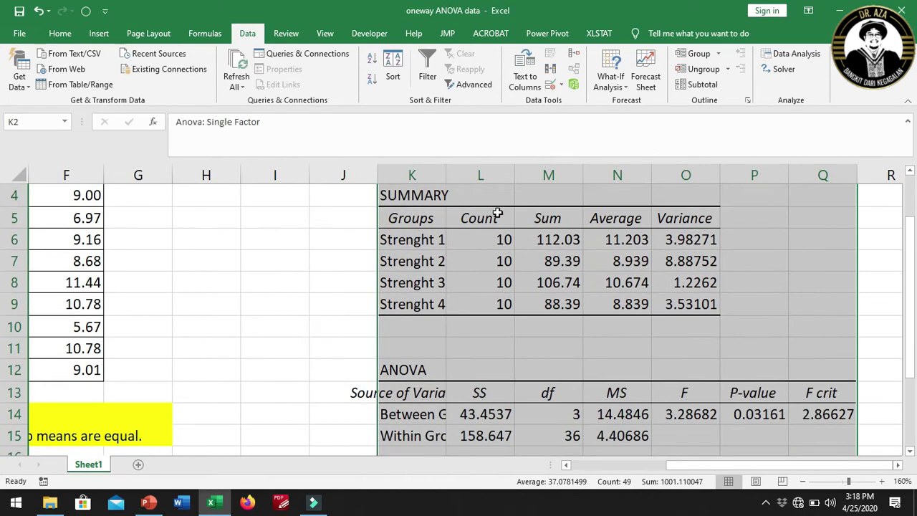
double_click(446, 168)
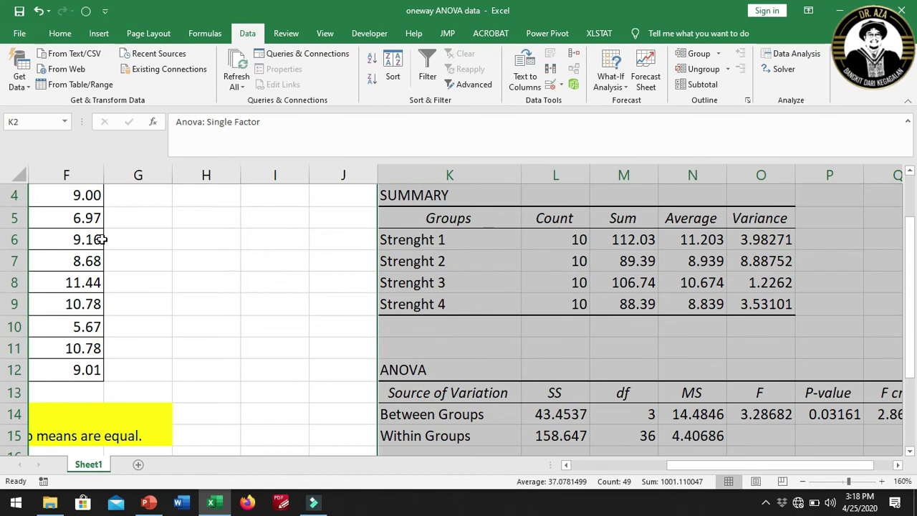
click(275, 304)
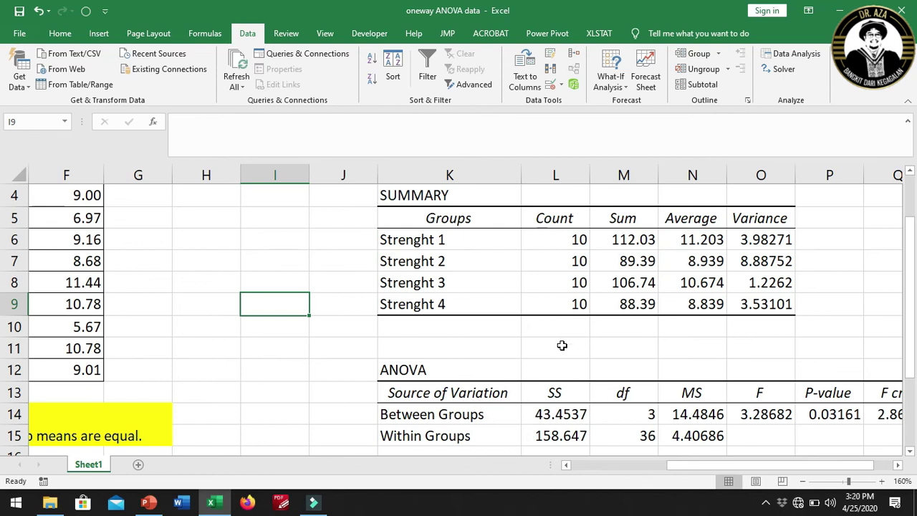
Highlight the Between Groups F value in O14 and the F crit value in Q14 with yellow fill
scroll(561, 346, down, 1)
drag(690, 464, 714, 463)
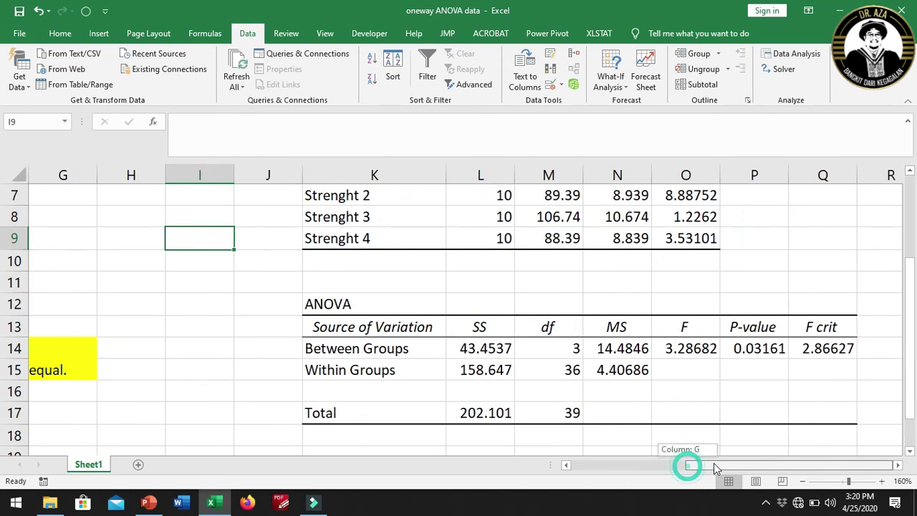
click(686, 349)
click(59, 33)
click(211, 79)
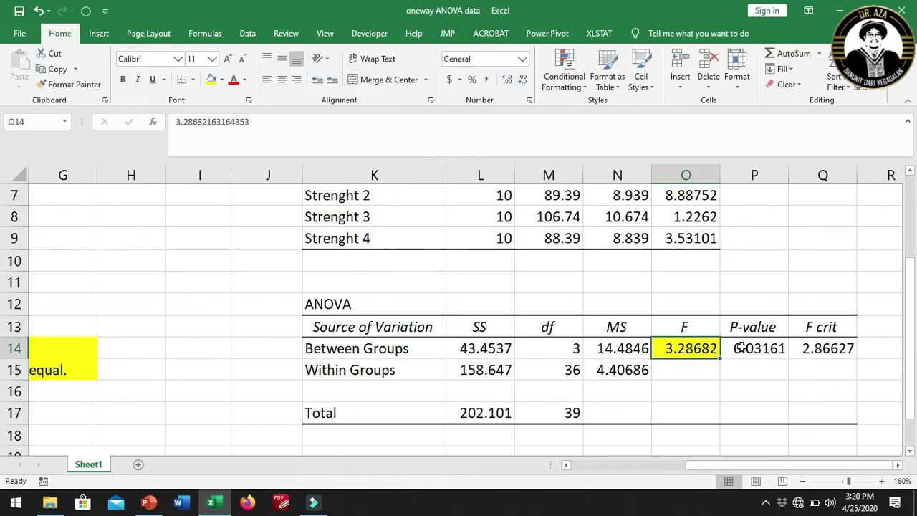
click(827, 348)
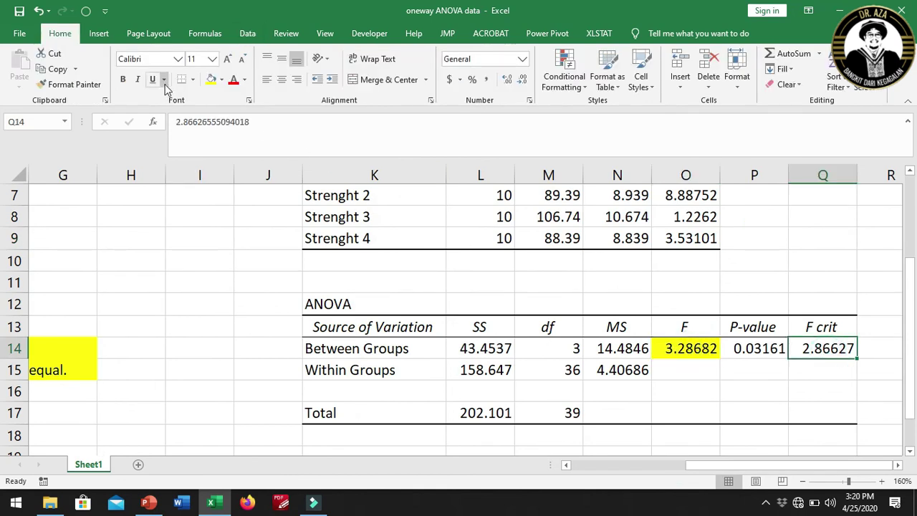
click(211, 80)
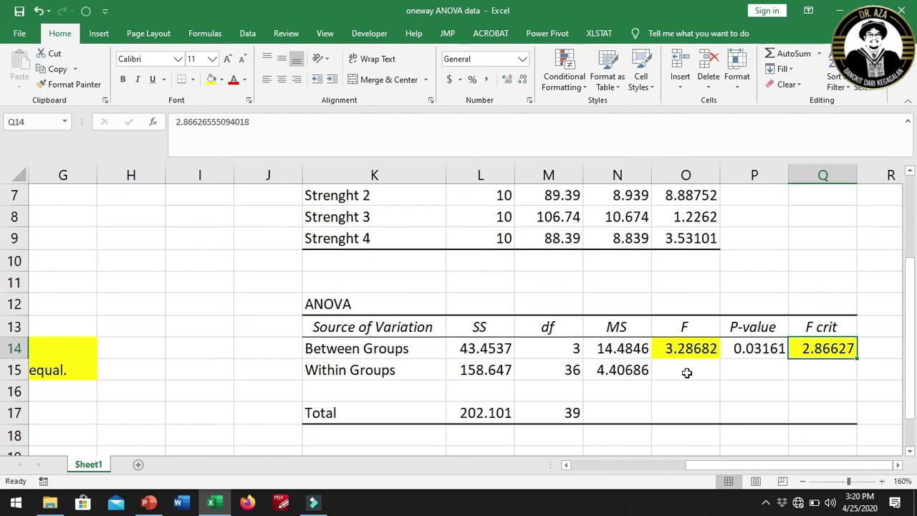
Fill the Between Groups P-value cell P14 with light green and deselect it
scroll(164, 352, left, 3)
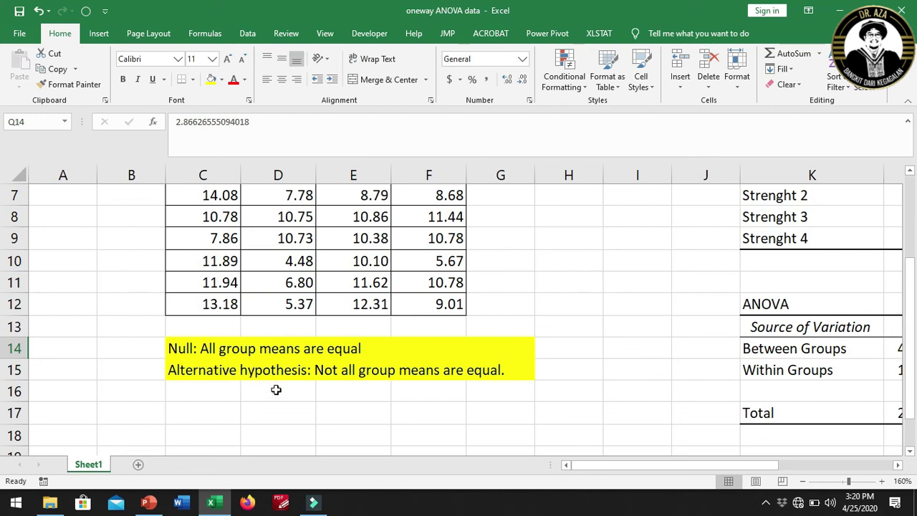
drag(607, 465, 720, 466)
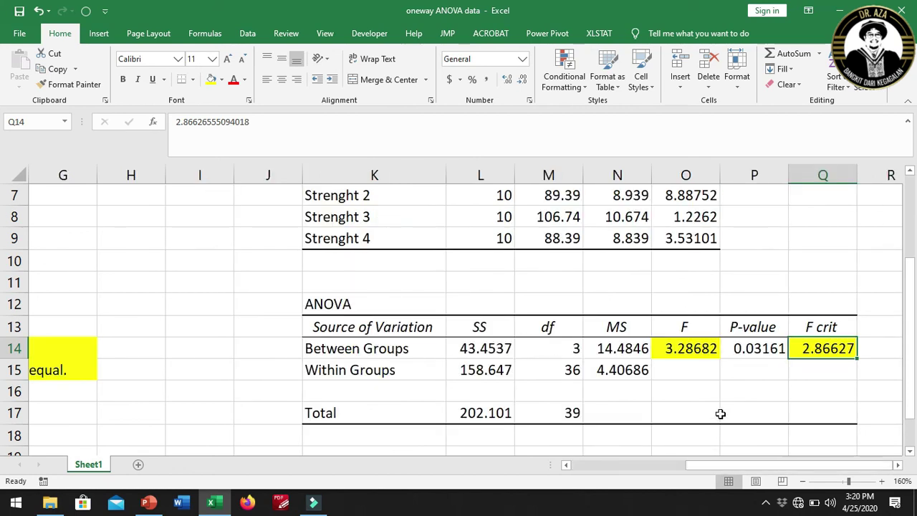
click(737, 351)
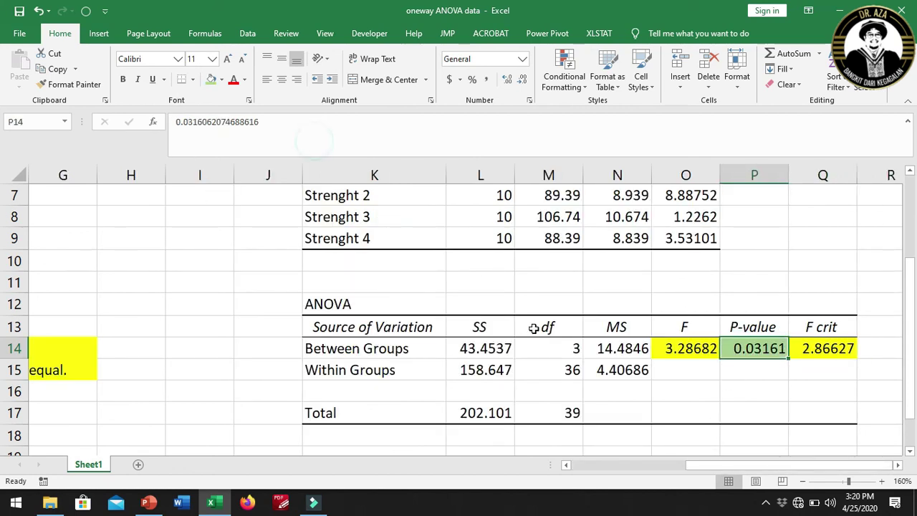
click(696, 407)
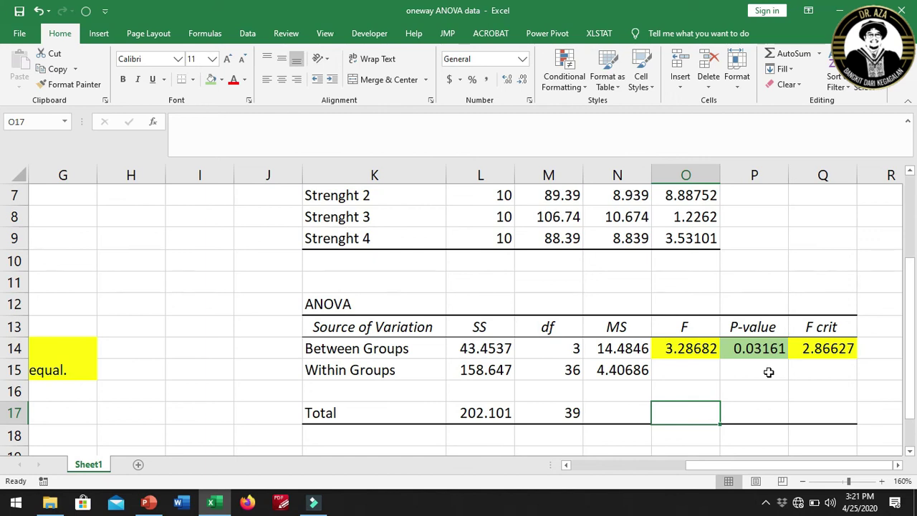
click(765, 502)
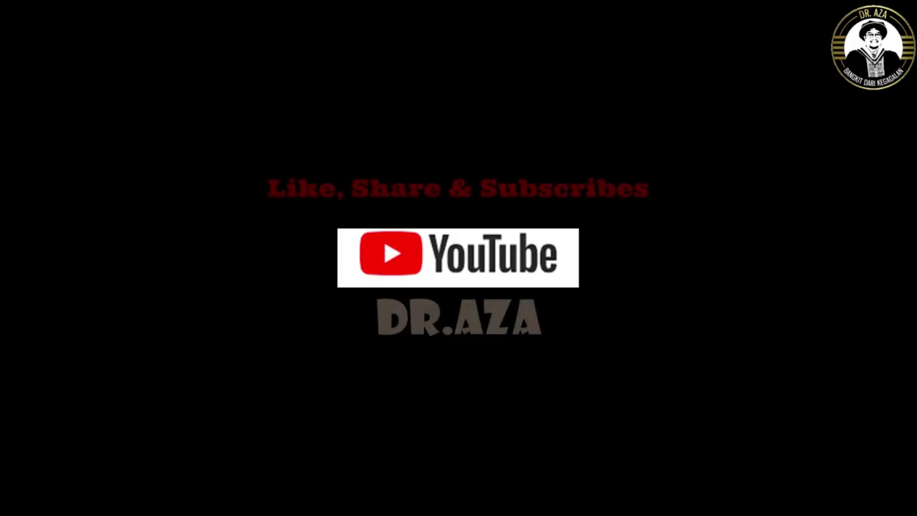